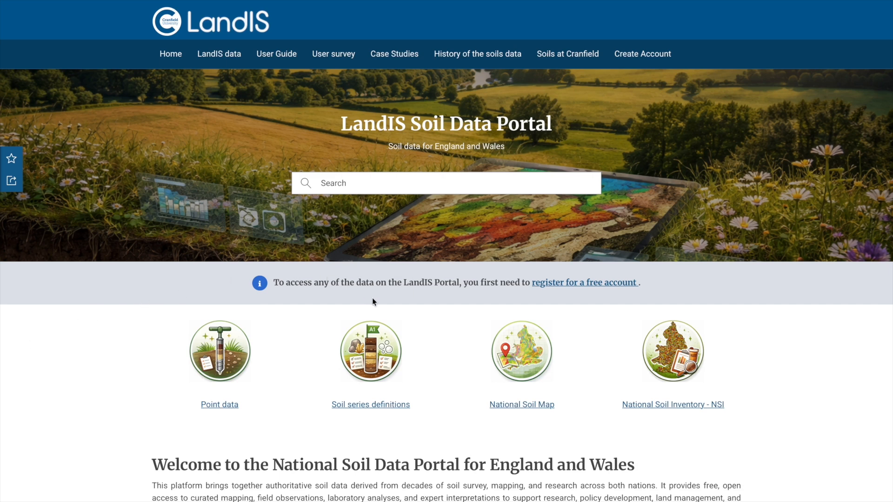
Step: Expand the Legal Bit section on the home page and copy the blue attribution text required for downloaded data
scroll(460, 360, "down", 4)
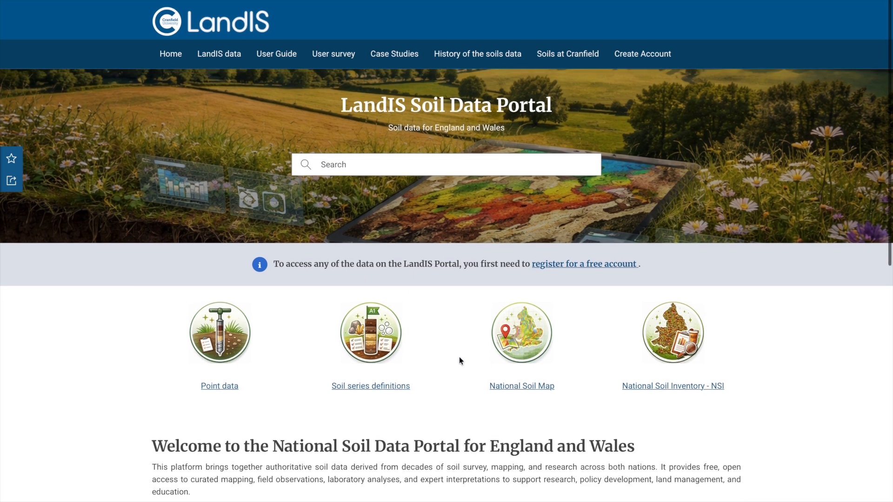
scroll(459, 360, "down", 1)
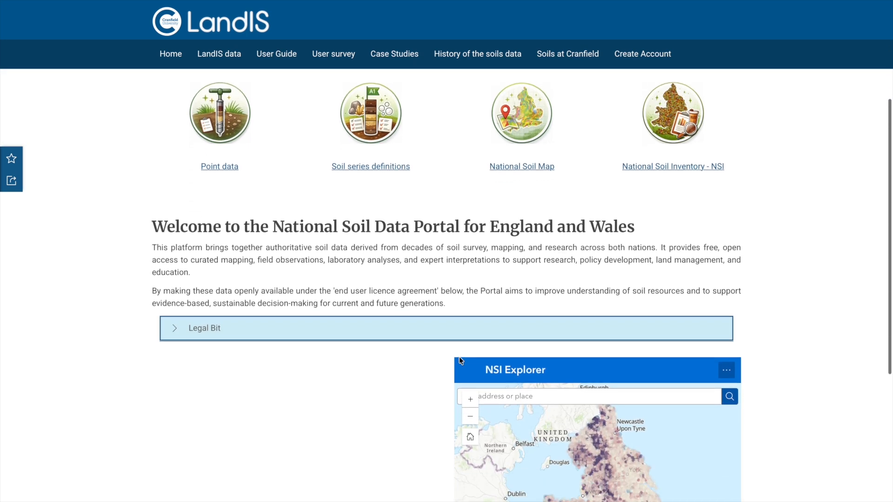
left_click(200, 331)
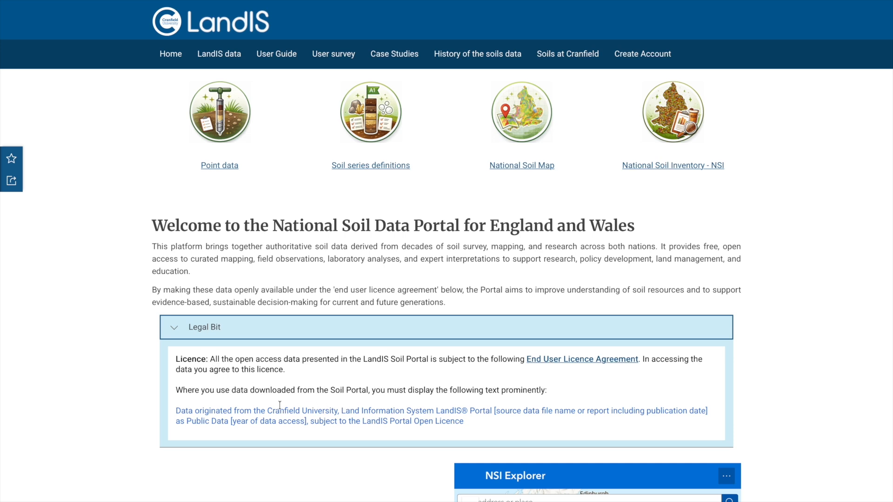
left_click_drag(176, 408, 470, 421)
right_click(437, 410)
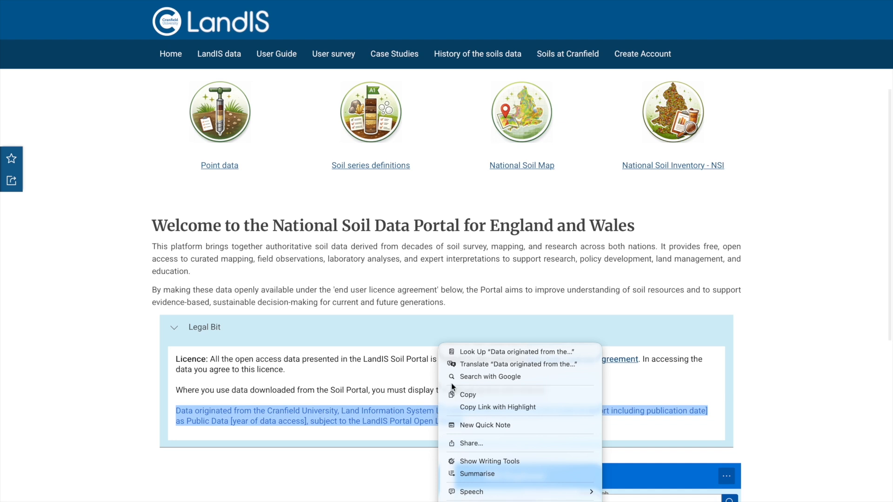
left_click(468, 399)
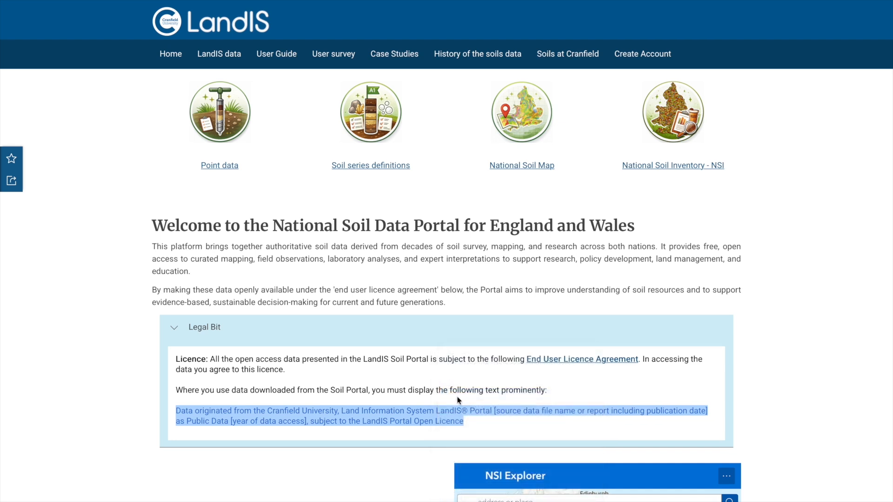
left_click(456, 395)
Step: Open the NSItopsoil1 dataset from the National Soil Inventory - NSI collection
scroll(299, 259, "up", 5)
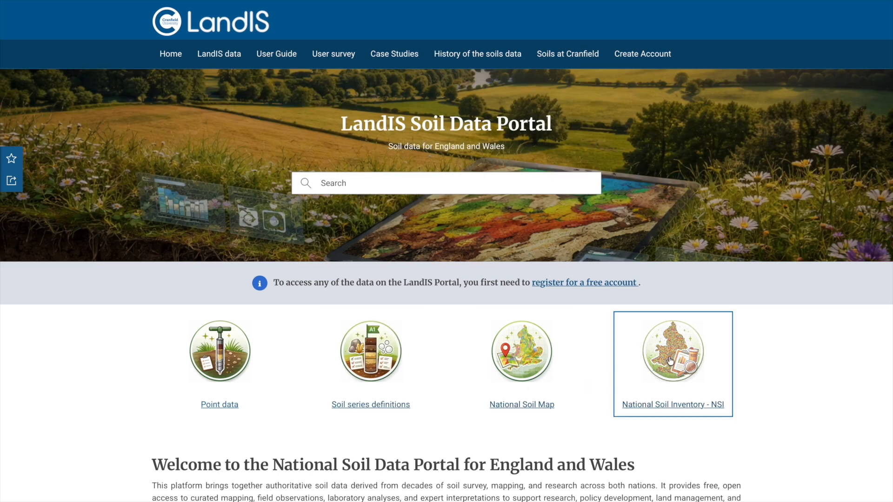
left_click(669, 360)
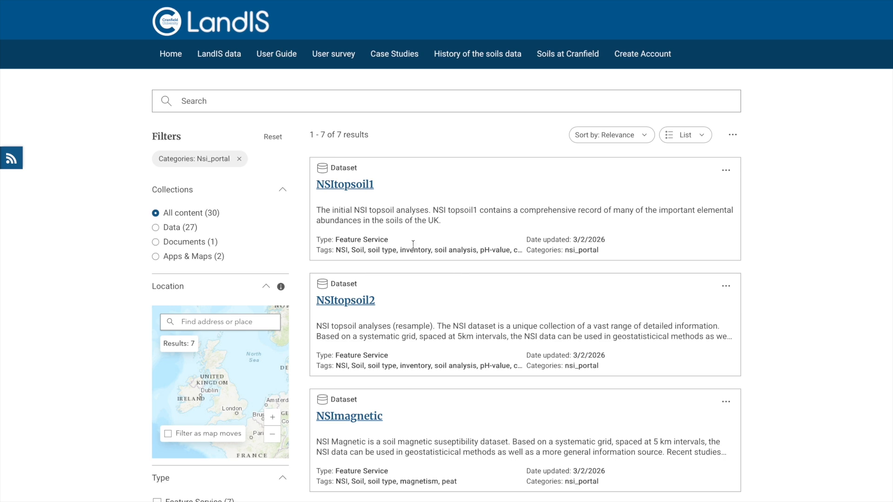
scroll(367, 210, "down", 3)
scroll(367, 210, "up", 3)
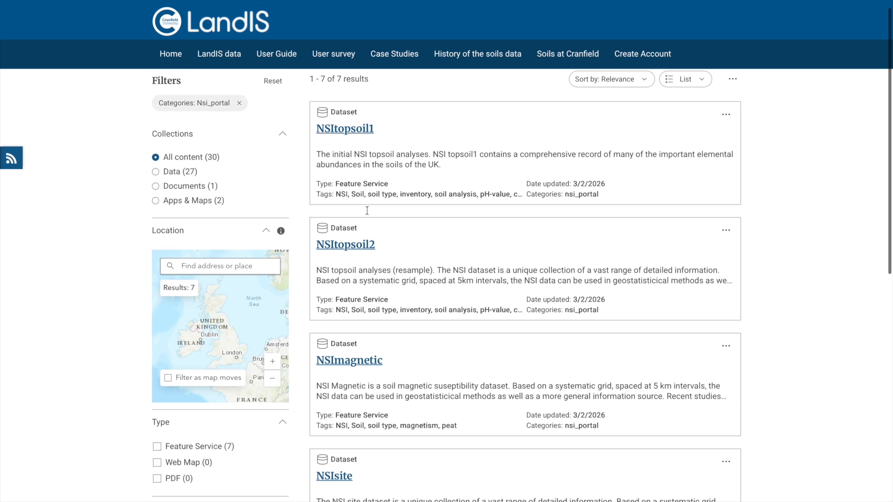
left_click(356, 188)
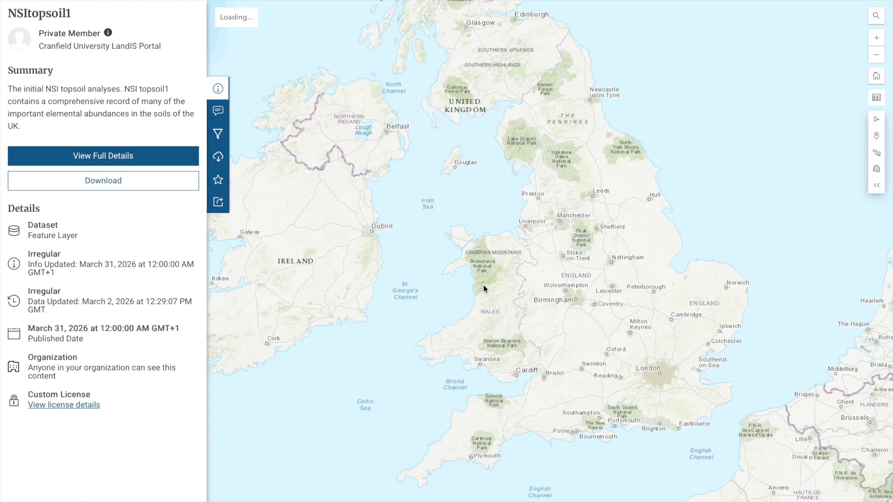
Step: Open the full details of the NSItopsoil1 dataset and create a map with its data
scroll(479, 264, "up", 3)
left_click_drag(416, 192, 521, 309)
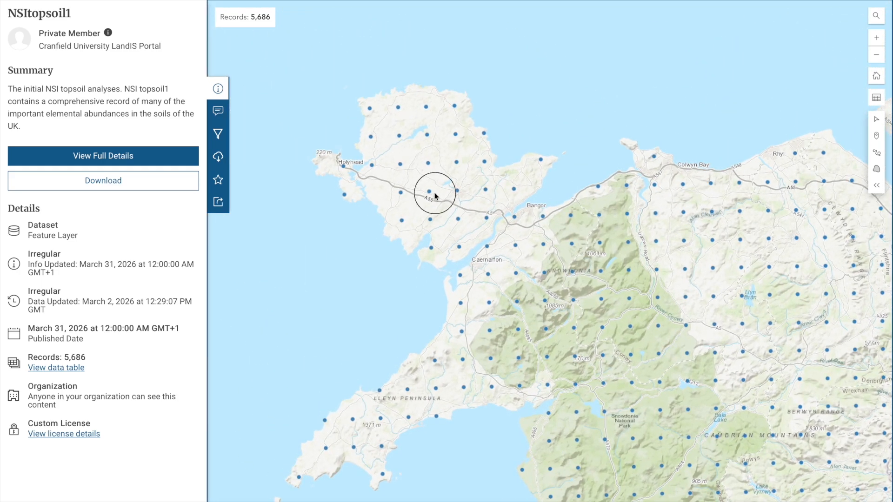
left_click_drag(430, 194, 486, 219)
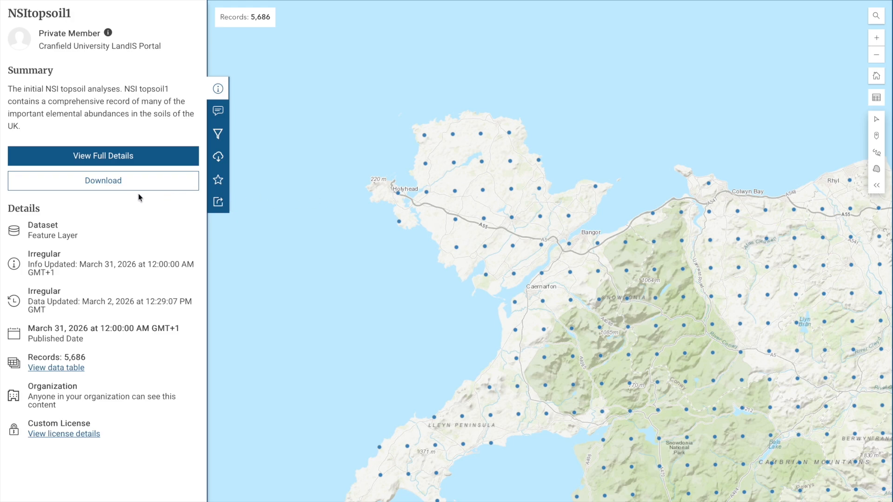
left_click(110, 161)
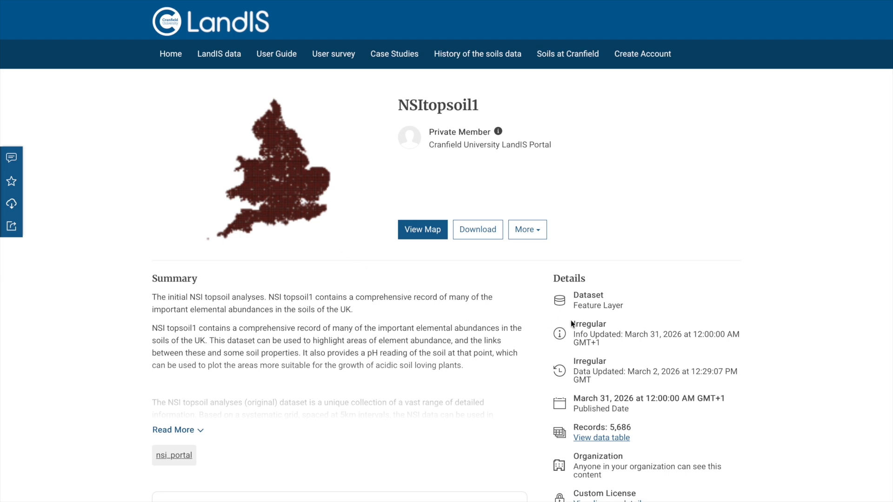
scroll(723, 449, "down", 3)
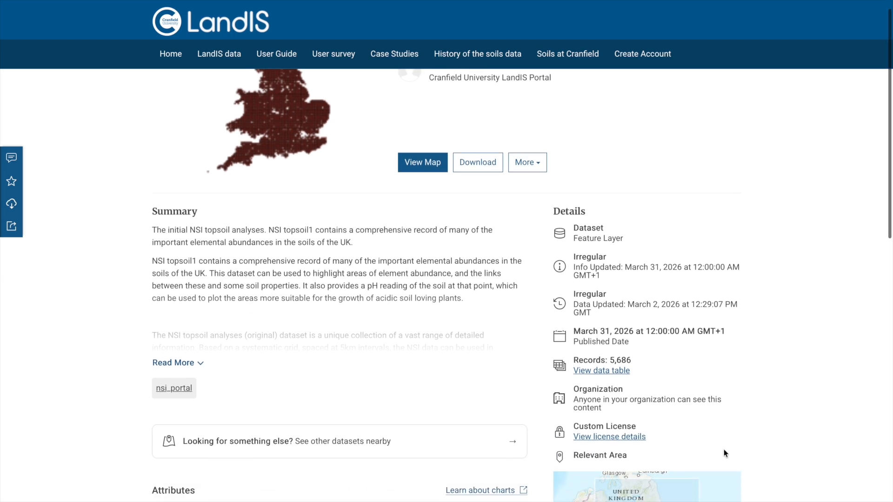
scroll(723, 449, "down", 5)
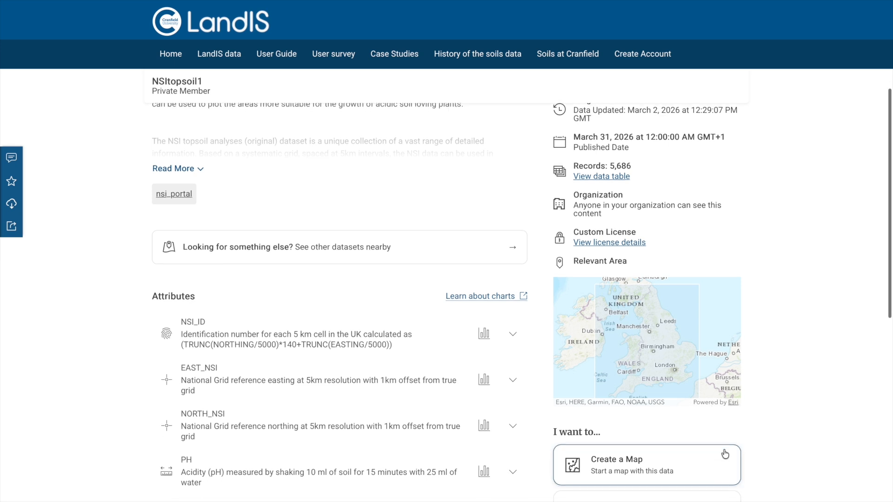
scroll(725, 454, "down", 2)
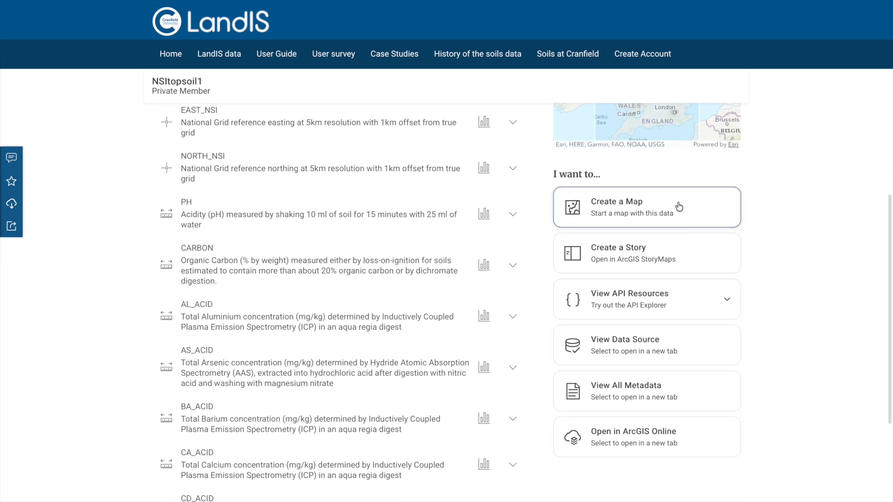
left_click(617, 207)
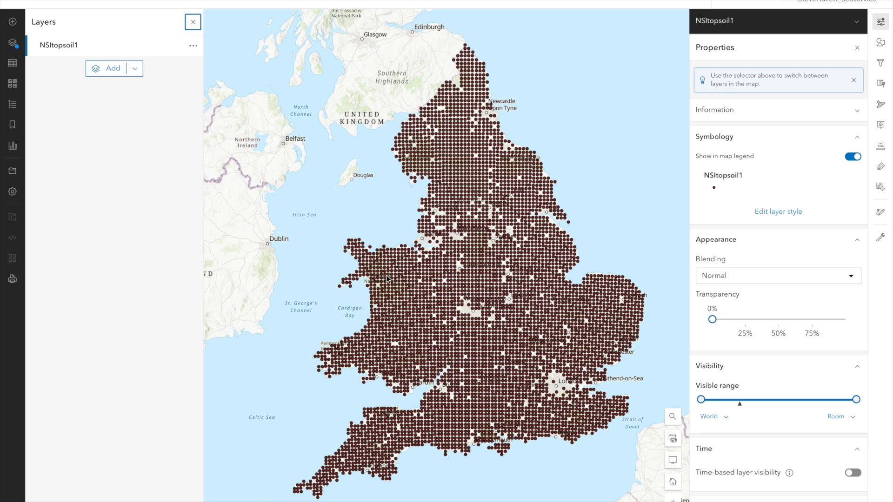
Step: Browse the LandIS Portal catalogue for layers that can be added to the map, and return to the layer list
scroll(354, 255, "up", 5)
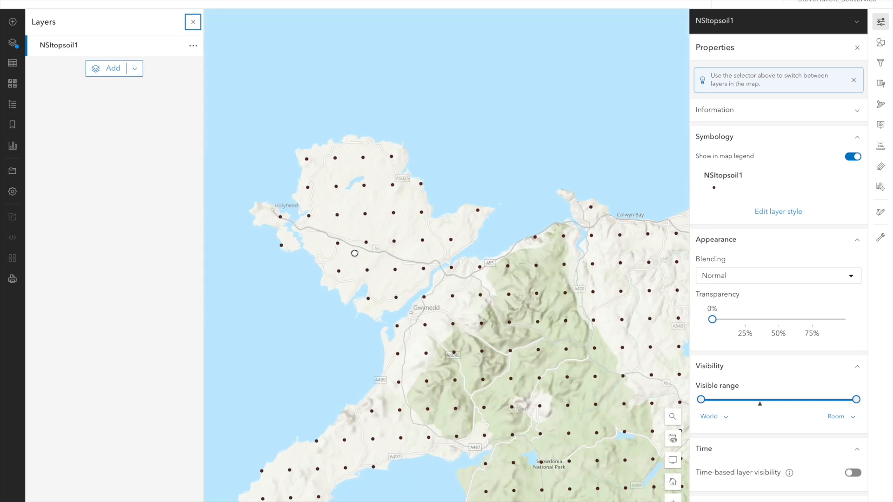
left_click_drag(353, 252, 431, 242)
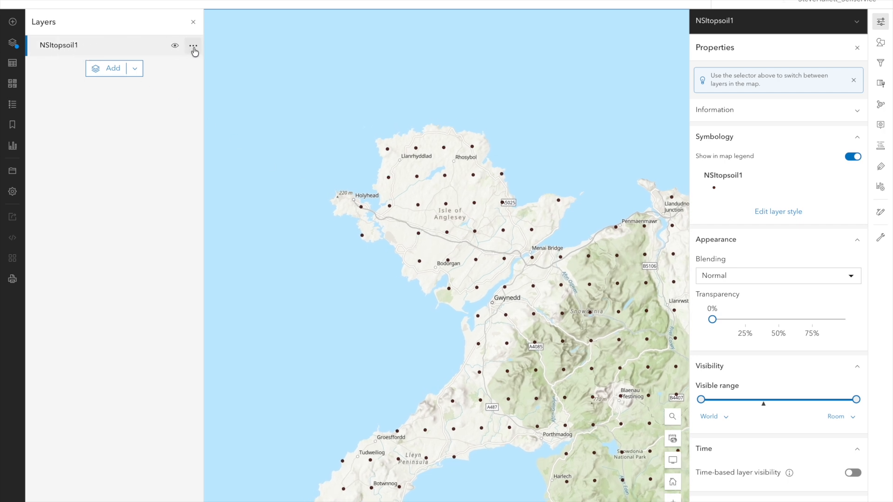
left_click(112, 68)
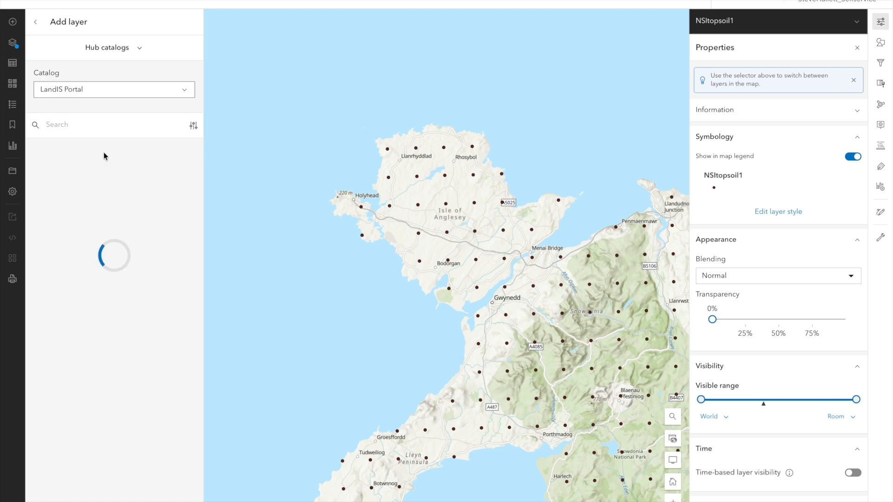
scroll(102, 233, "down", 4)
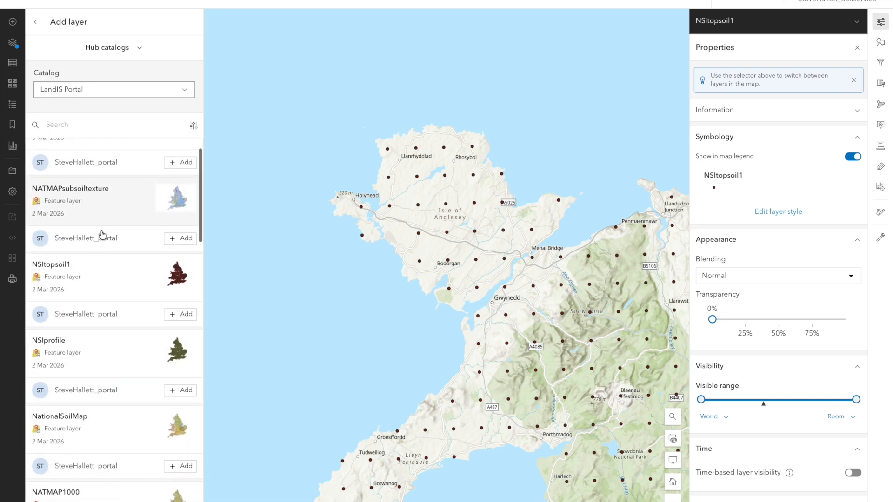
scroll(103, 235, "down", 1)
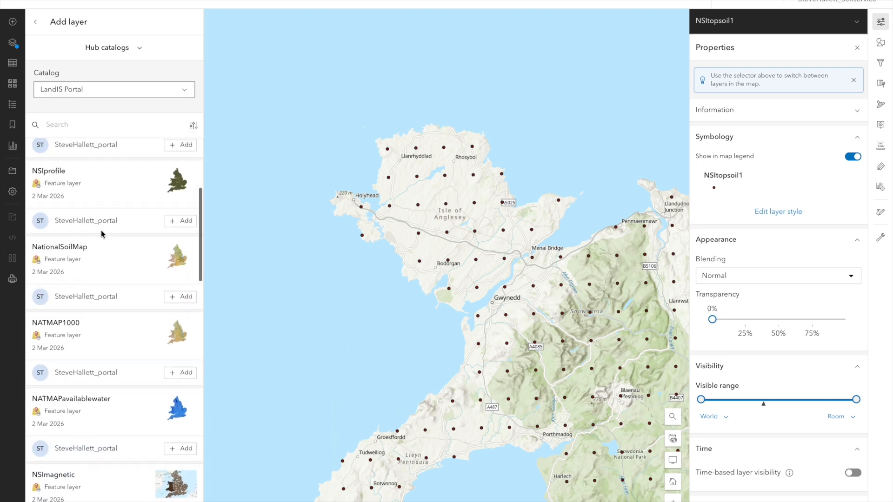
scroll(102, 235, "up", 2)
scroll(101, 233, "up", 3)
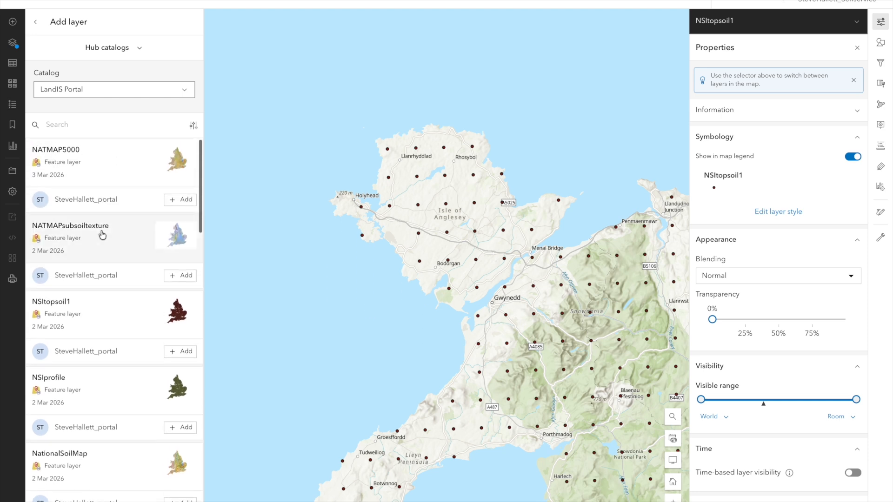
left_click(34, 22)
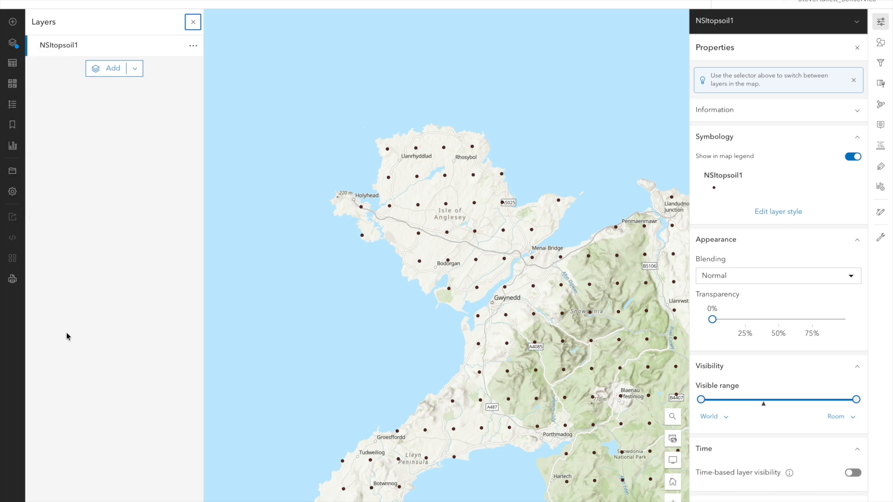
Step: Expand the map's tool labels and review its tables, basemap choices and legend without changing them
left_click(12, 500)
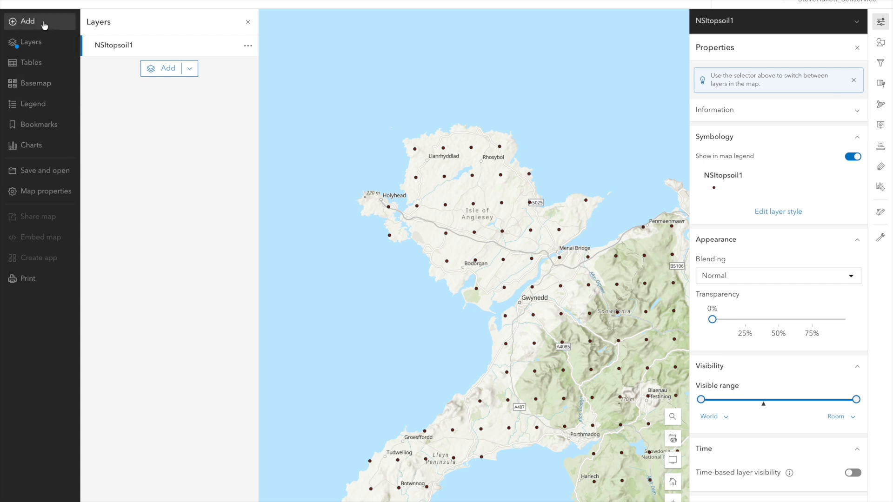
left_click(41, 65)
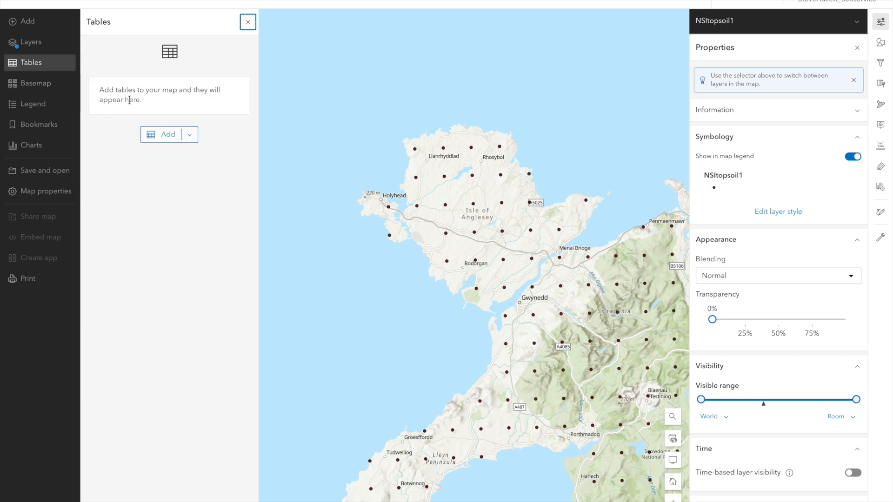
left_click(38, 82)
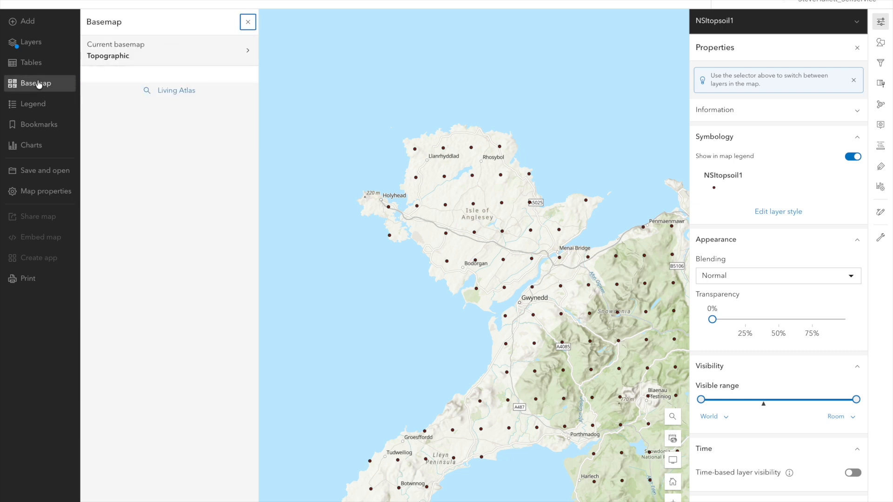
scroll(115, 112, "down", 3)
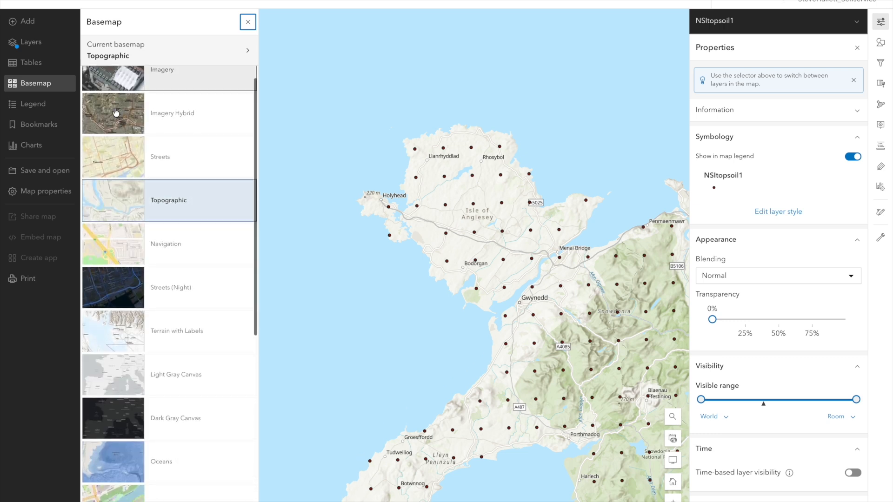
scroll(116, 112, "up", 3)
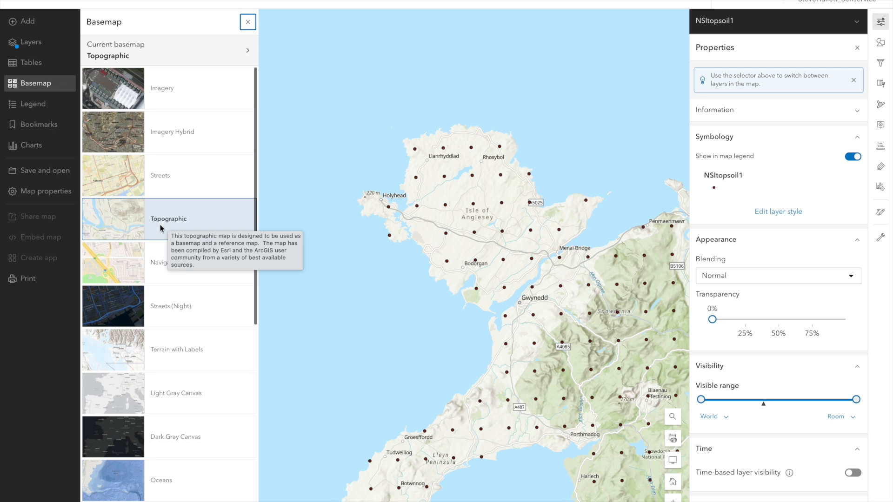
left_click(39, 107)
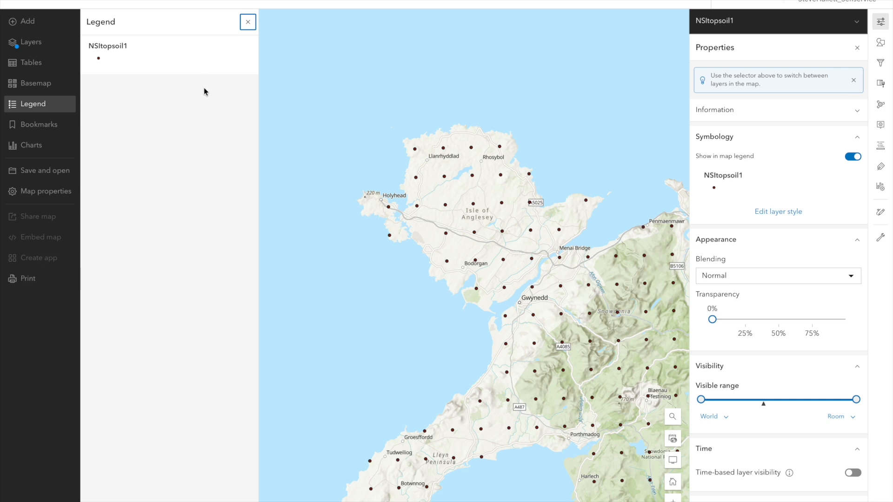
left_click(248, 23)
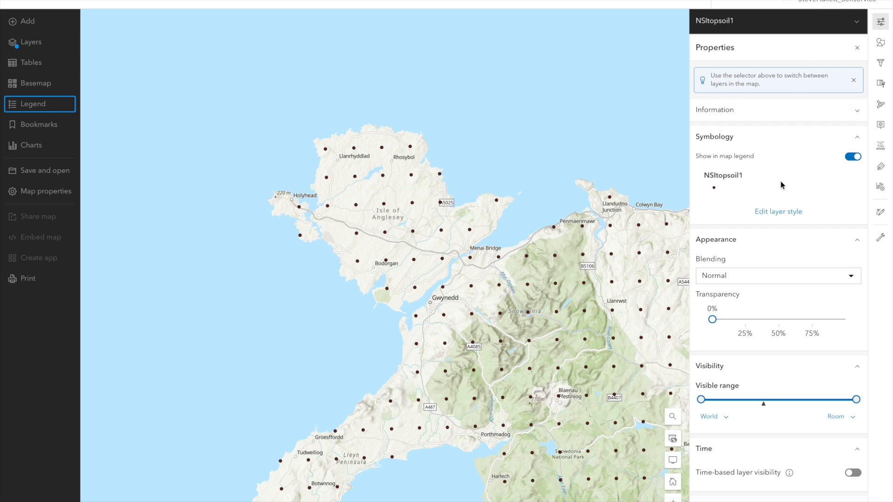
Step: Style the NSItopsoil1 layer by its CARBON field
scroll(780, 185, "down", 3)
scroll(781, 185, "up", 3)
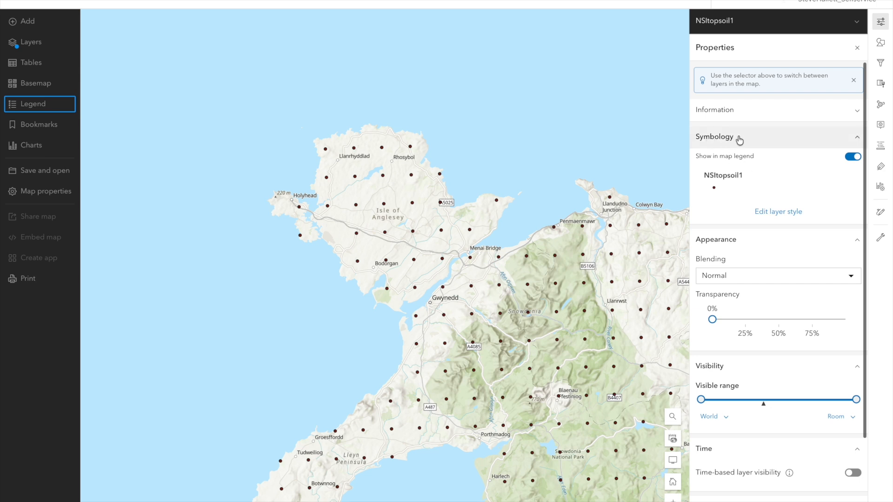
left_click(878, 42)
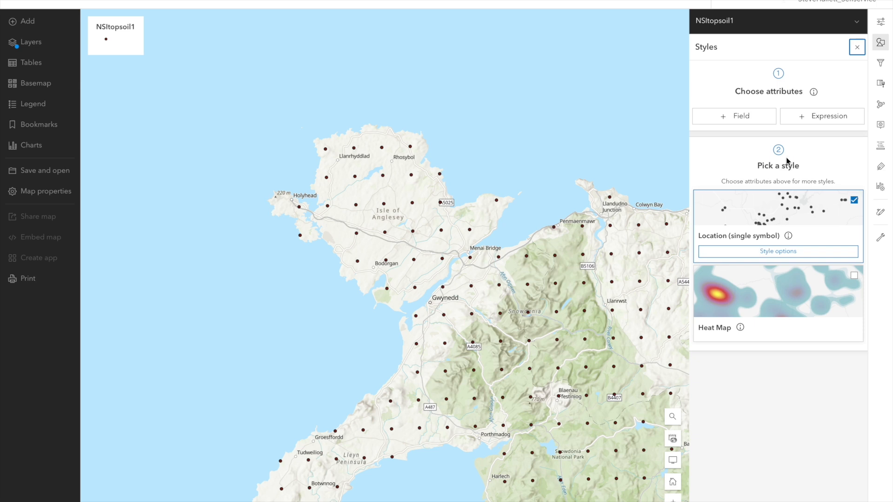
left_click(737, 117)
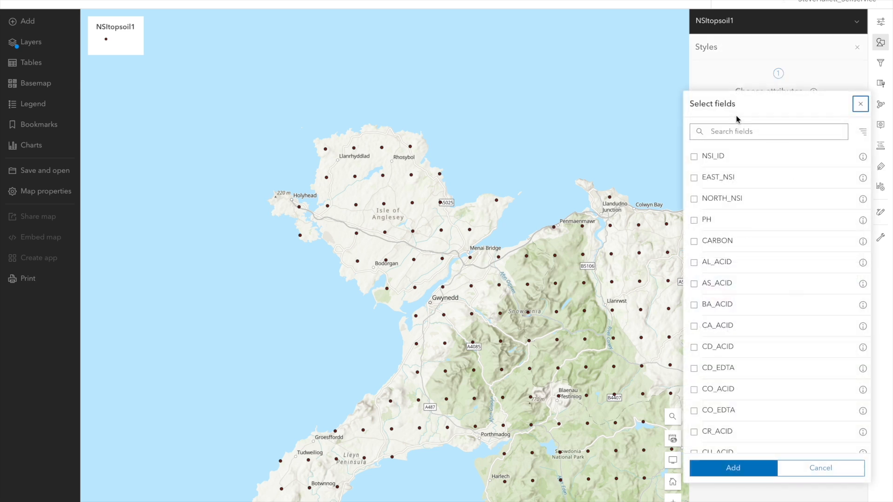
scroll(722, 252, "down", 1)
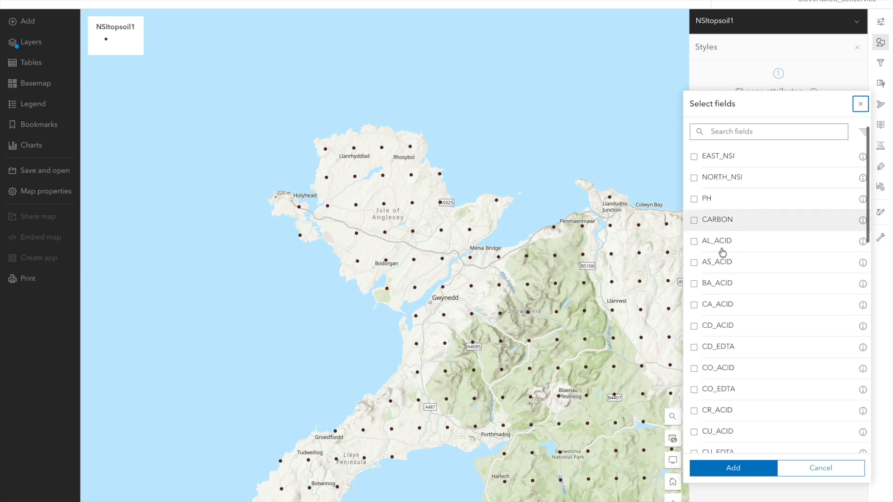
left_click(695, 219)
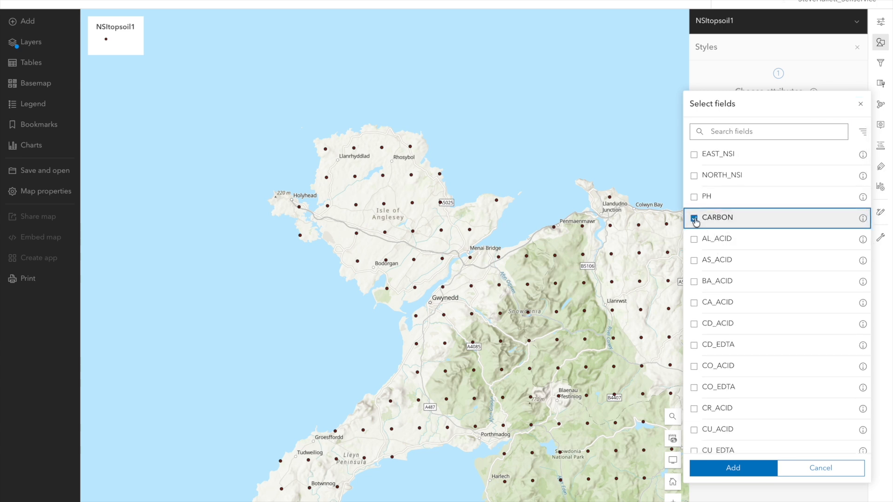
left_click(741, 470)
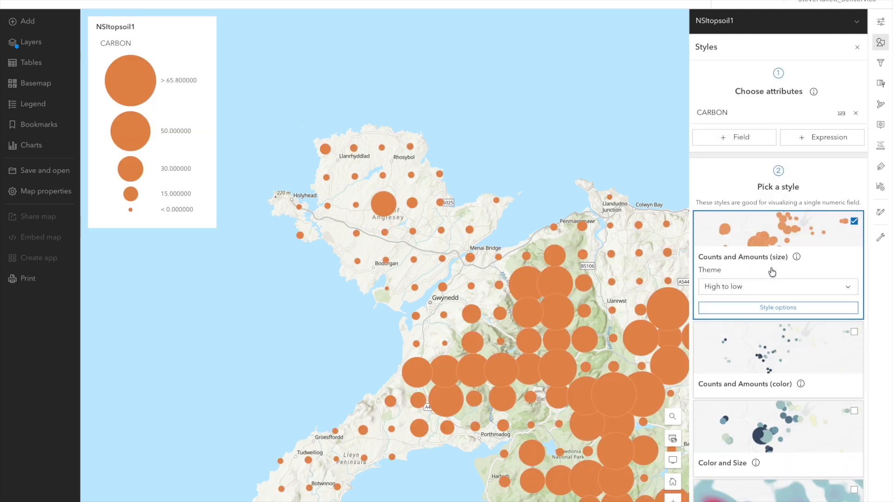
Step: Switch the carbon layer's style to Heat Map and finish the styling
scroll(771, 272, "down", 4)
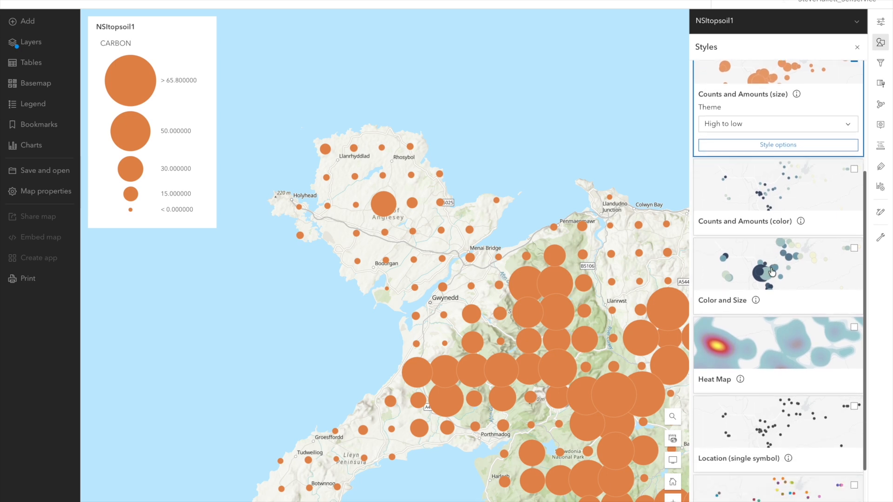
left_click(747, 326)
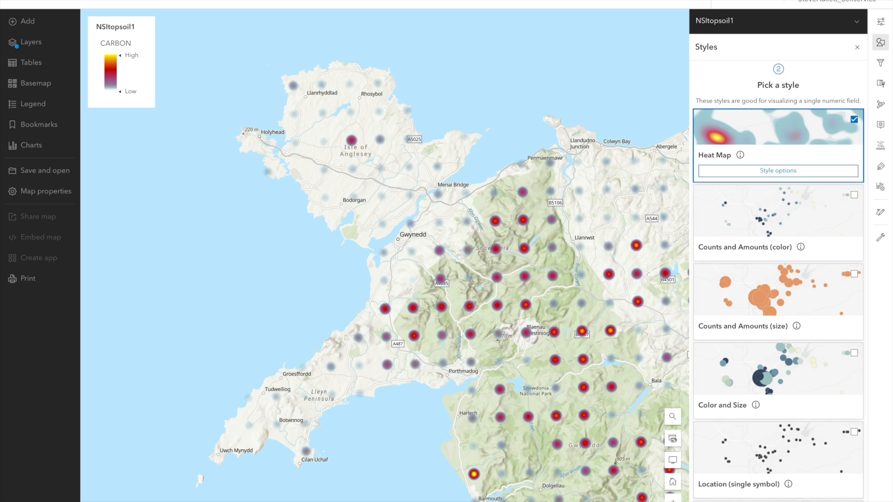
left_click(739, 501)
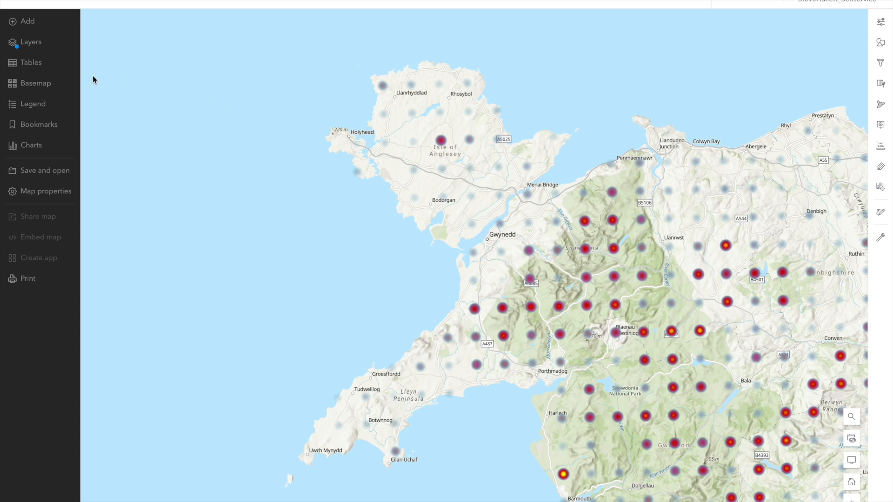
Step: Start a print layout of the map and choose the A4 portrait template
left_click(25, 280)
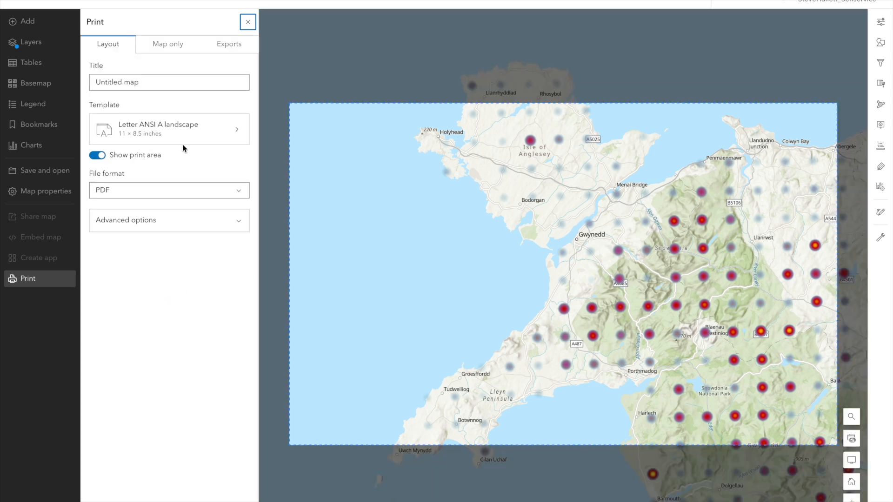
left_click(204, 136)
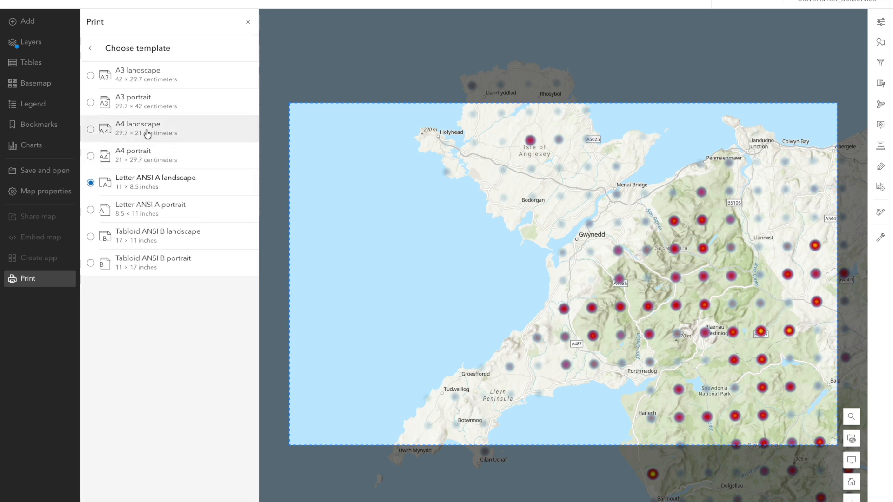
left_click(139, 160)
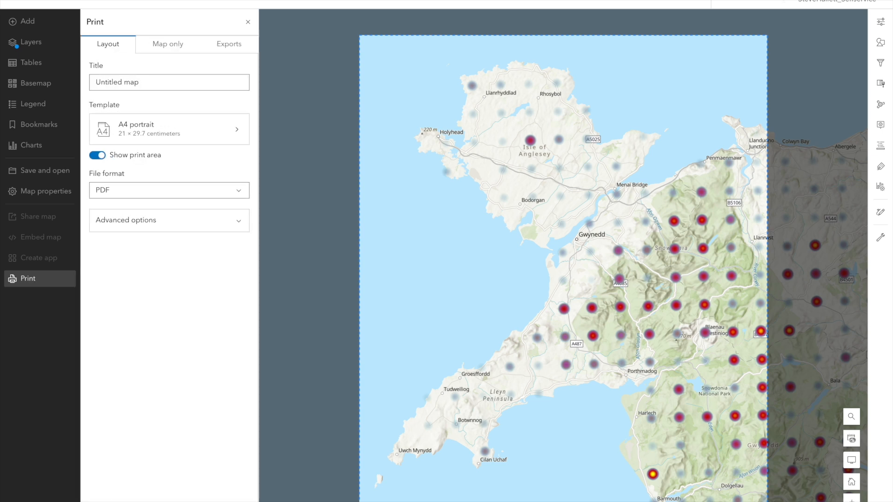
Step: Title the print layout "Carbon soil map of Anglesey", accepting the suggested spelling of the island's name
left_click_drag(139, 82, 87, 76)
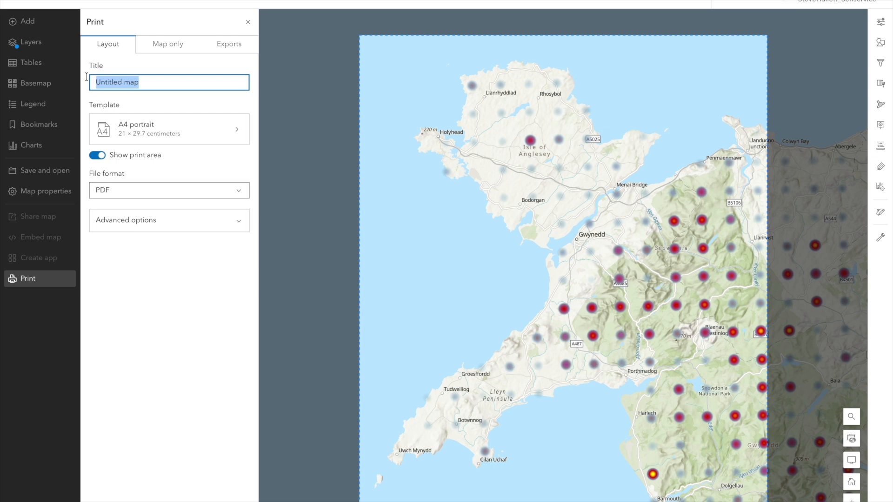
type("Carb")
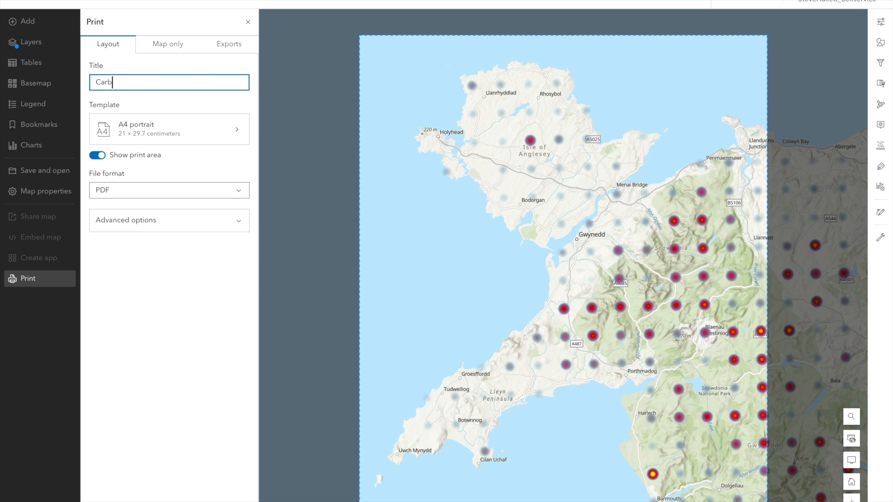
type("on soil map of Angelsey")
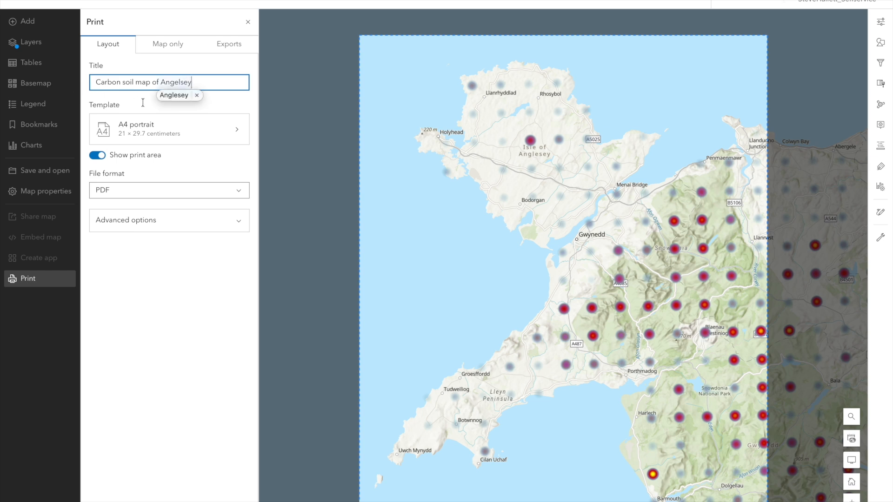
left_click(172, 98)
left_click(176, 108)
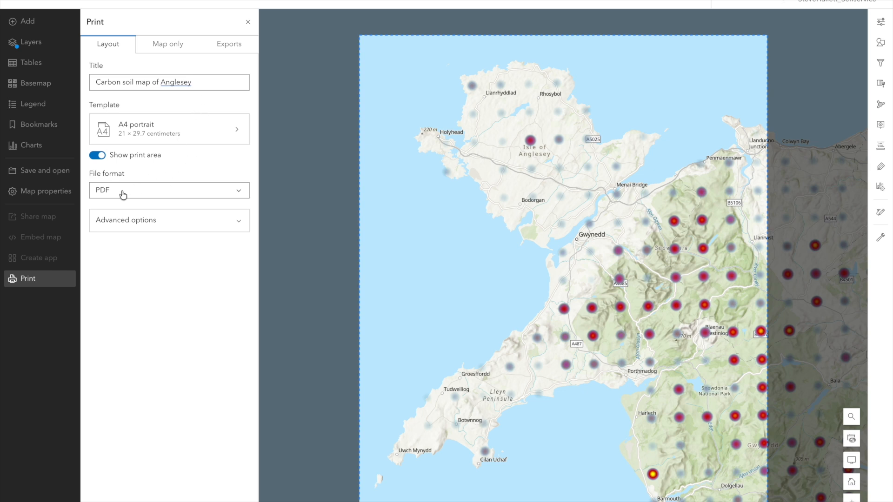
Step: Paste the Cranfield data attribution, subject to the LandIS Portal Open Licence, as the copyright text in the advanced print options
left_click(128, 223)
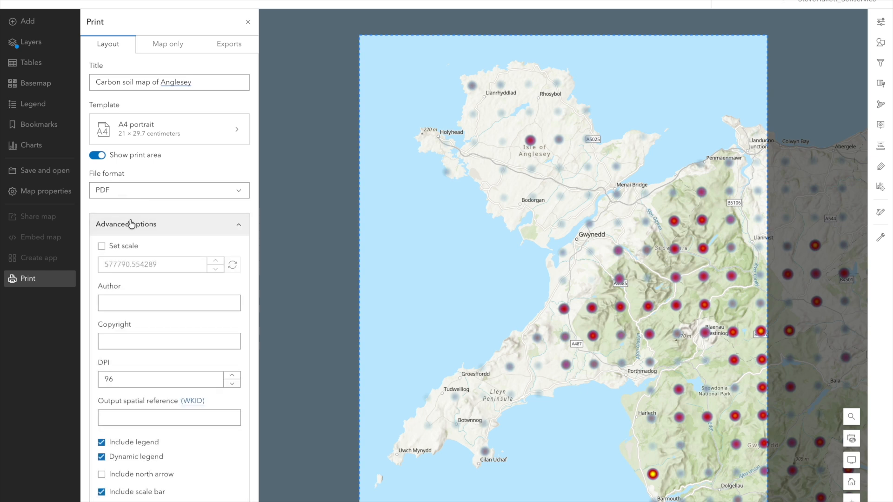
left_click(106, 341)
key("ctrl+v")
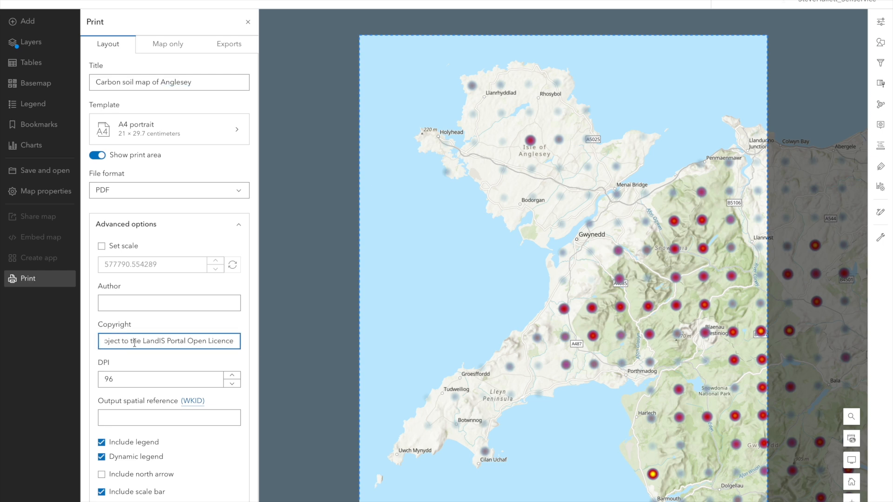
Step: Replace the "[year of data access]" placeholder in the copyright text with 2026
key("Left")
key("Left")
key("Left")
key("Left")
key("Left")
key("Left")
key("Left")
key("Left")
key("Left")
key("Left")
key("Left")
key("Left")
key("Left")
key("Left")
key("Left")
key("Left")
key("Left")
key("Left")
key("Left")
key("Left")
key("Left")
key("Left")
key("Left")
key("Left")
key("Left")
key("Left")
key("Left")
key("Left")
key("Left")
key("Left")
key("Left")
key("Left")
key("Left")
key("Left")
key("Left")
key("Left")
key("Left")
key("Left")
key("Left")
key("Left")
key("Left")
key("Left")
key("Left")
key("Left")
key("Left")
key("Left")
key("Left")
key("Left")
key("Left")
key("Left")
key("Left")
key("Left")
key("Left")
key("Left")
key("Left")
key("Left")
key("Left")
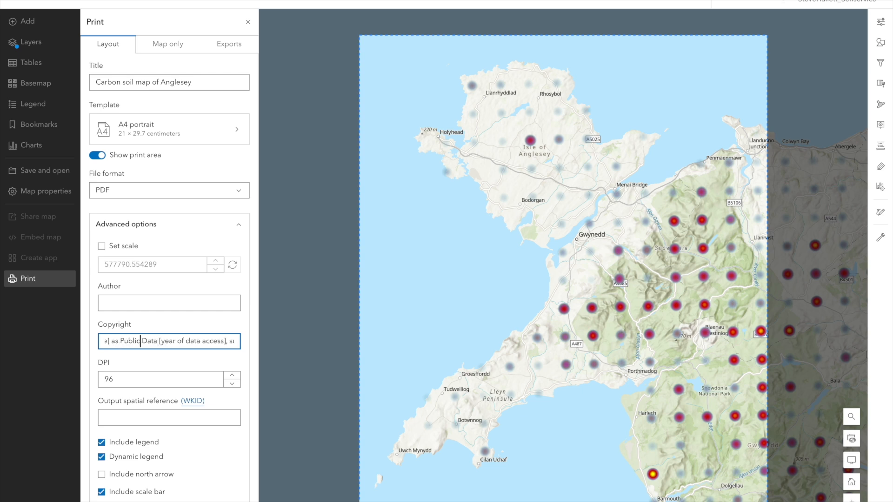
key("Right")
key("Right")
key("Right")
key("Right")
key("Right")
key("shift+Right")
key("shift+Right")
key("shift+Right")
key("shift+Right")
key("shift+Right")
key("shift+Right")
key("shift+Right")
key("shift+Right")
key("shift+Right")
key("shift+Right")
key("shift+Right")
key("shift+Right")
key("shift+Right")
key("shift+Right")
key("shift+Right")
key("shift+Right")
key("shift+Right")
key("shift+Right")
key("shift+Right")
key("shift+Right")
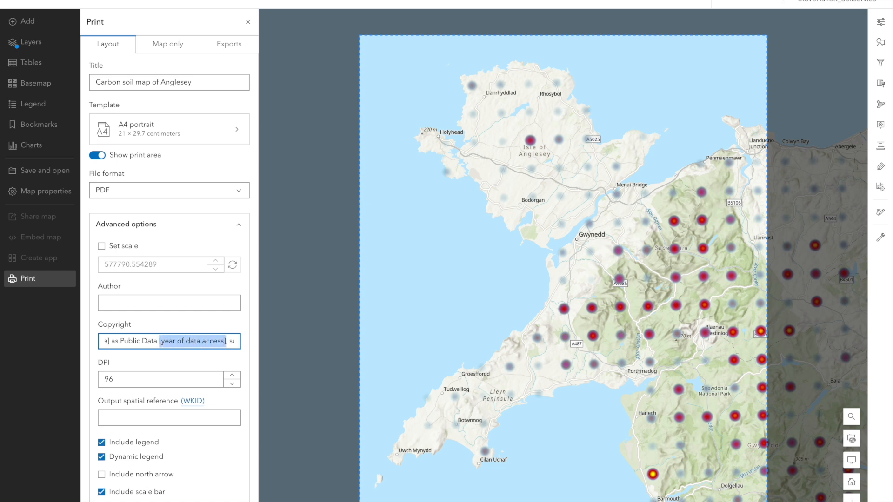
type("2026")
Step: Replace the placeholder for the source data file name and publication date in the copyright text with "NSI Topsoil"
key("Left")
key("Left")
key("Left")
key("Left")
key("Left")
key("Left")
key("Left")
key("Left")
key("Left")
key("Left")
key("Left")
key("Left")
key("Left")
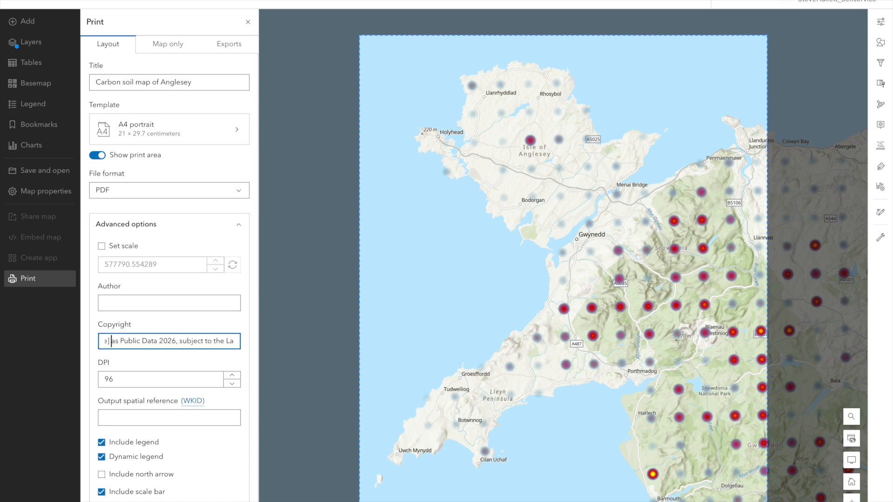
key("shift+Left")
key("shift+Left")
key("shift+Left")
key("shift+Left")
key("shift+Left")
key("shift+Left")
key("shift+Left")
key("shift+Left")
key("shift+Left")
key("shift+Left")
key("shift+Left")
key("shift+Left")
key("shift+Left")
key("shift+Left")
key("shift+Left")
key("shift+Left")
key("shift+Left")
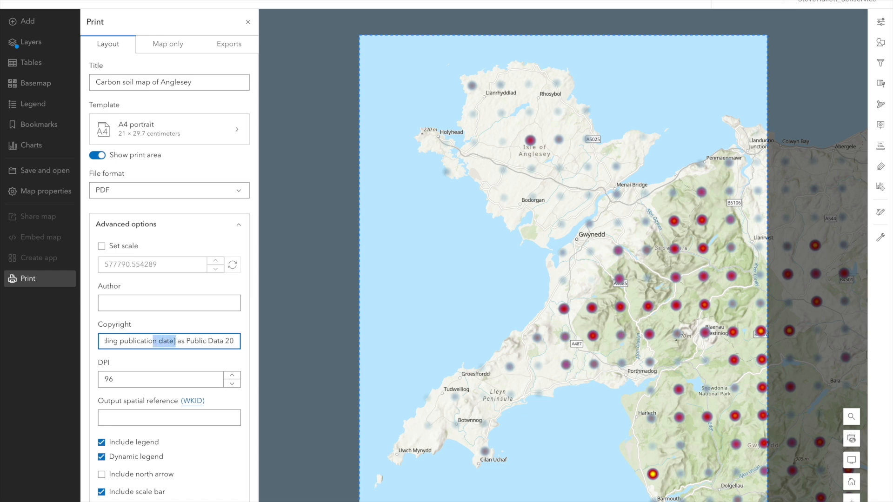
key("shift+Left")
key("shift+Left")
key("shift+Left")
key("shift+Left")
key("shift+Left")
key("shift+Left")
key("shift+Left")
key("shift+Left")
key("shift+Left")
key("shift+Left")
key("shift+Left")
key("shift+Left")
key("shift+Left")
key("shift+Left")
key("shift+Left")
key("shift+Left")
key("shift+Left")
key("shift+Left")
key("shift+Left")
key("shift+Left")
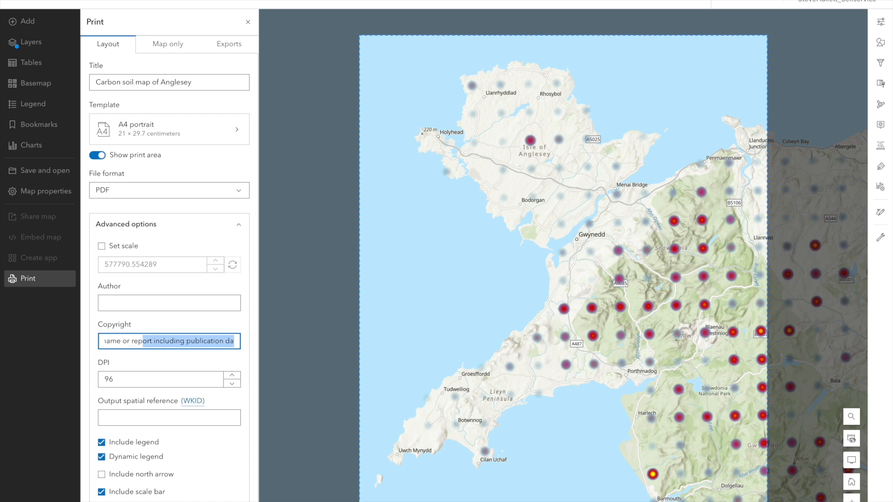
key("shift+Left")
key("shift+Left")
key("shift+Left")
key("shift+Left")
key("shift+Left")
key("shift+Left")
key("shift+Left")
key("shift+Left")
key("shift+Left")
key("shift+Left")
key("shift+Left")
key("shift+Left")
key("shift+Left")
key("shift+Left")
key("shift+Left")
key("shift+Left")
key("shift+Left")
key("shift+Left")
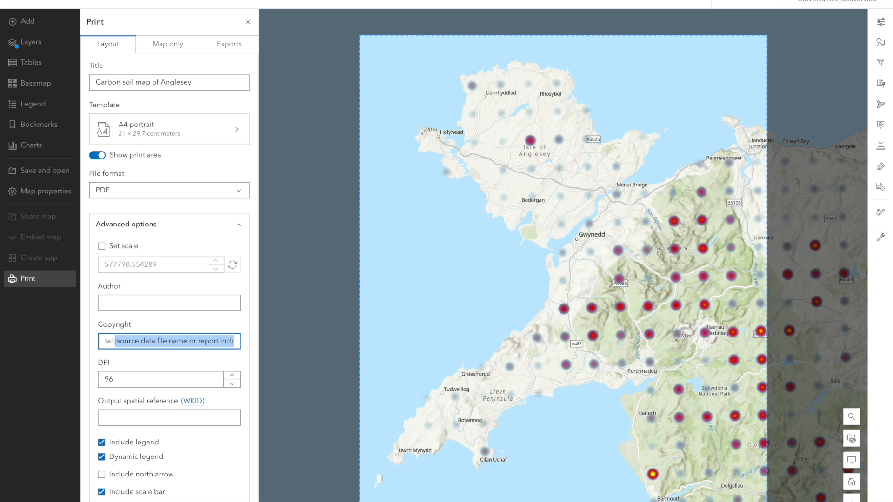
type("NSI")
type(" Tops")
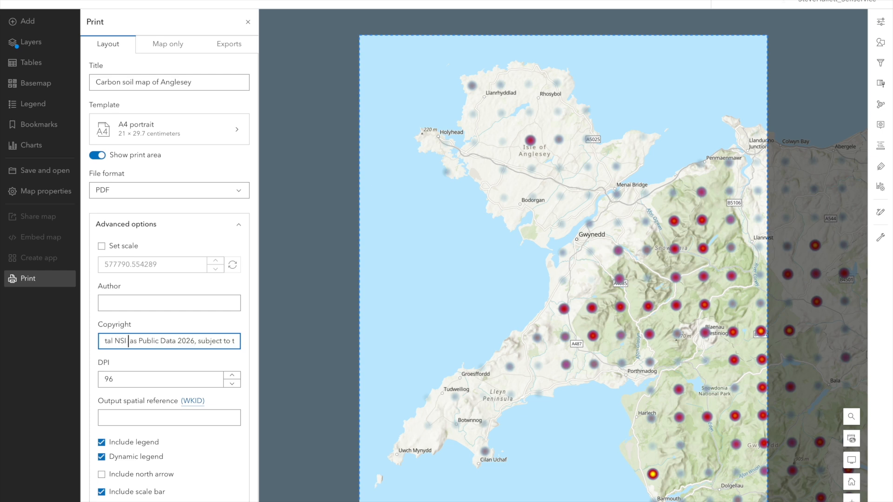
type("oil")
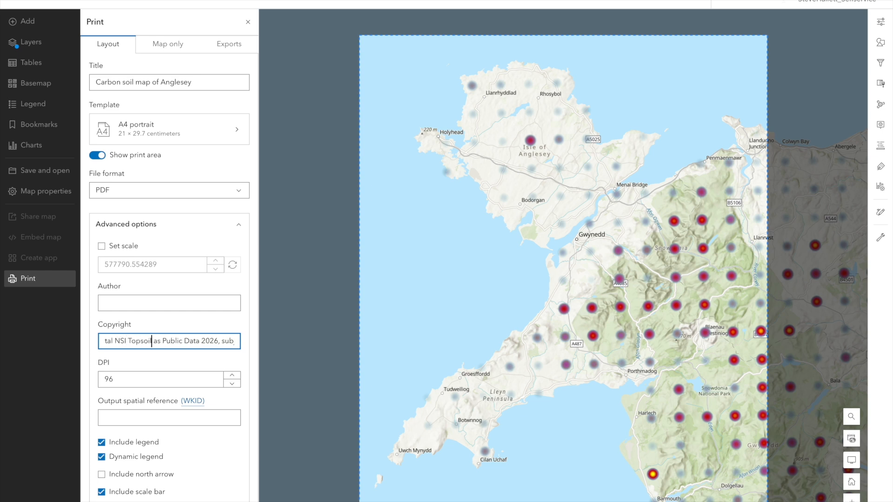
type(" 1")
key("BackSpace")
Step: Include a north arrow in the print layout
scroll(172, 464, "down", 1)
scroll(172, 464, "down", 1)
left_click(102, 428)
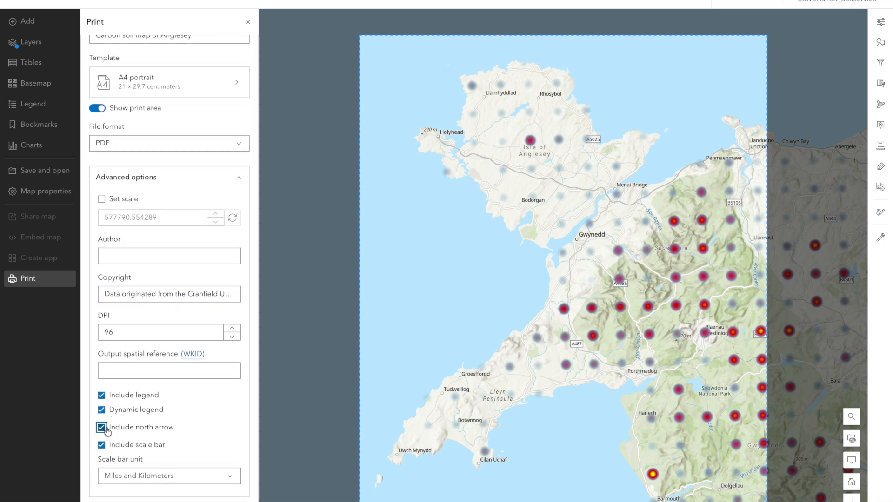
Step: Check the print layout settings and export the map as a PDF
scroll(171, 240, "up", 2)
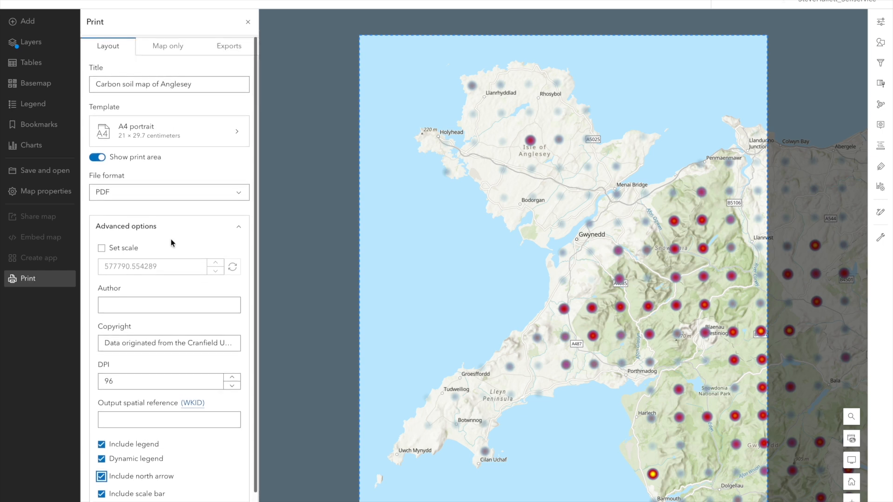
scroll(171, 243, "down", 2)
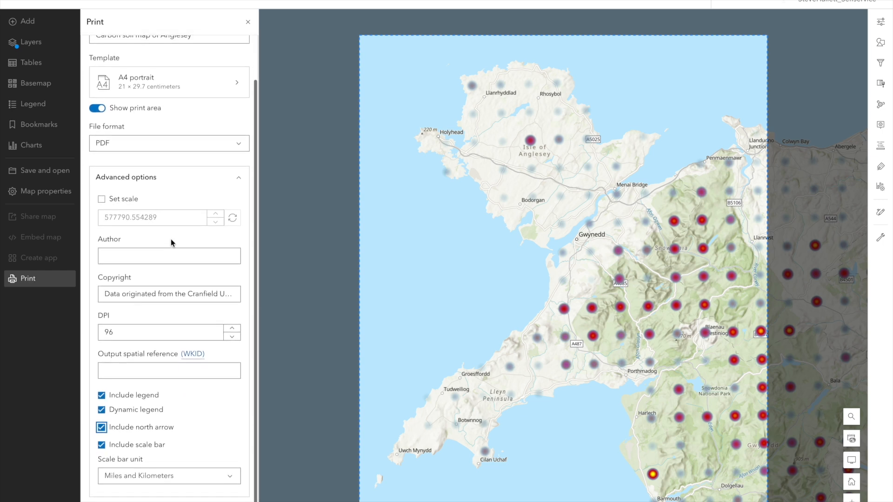
scroll(162, 300, "up", 2)
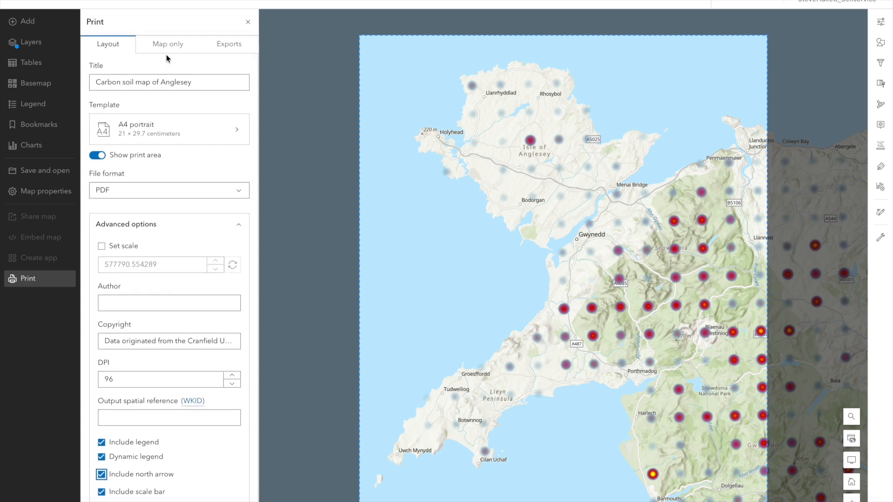
scroll(191, 302, "down", 2)
left_click(169, 501)
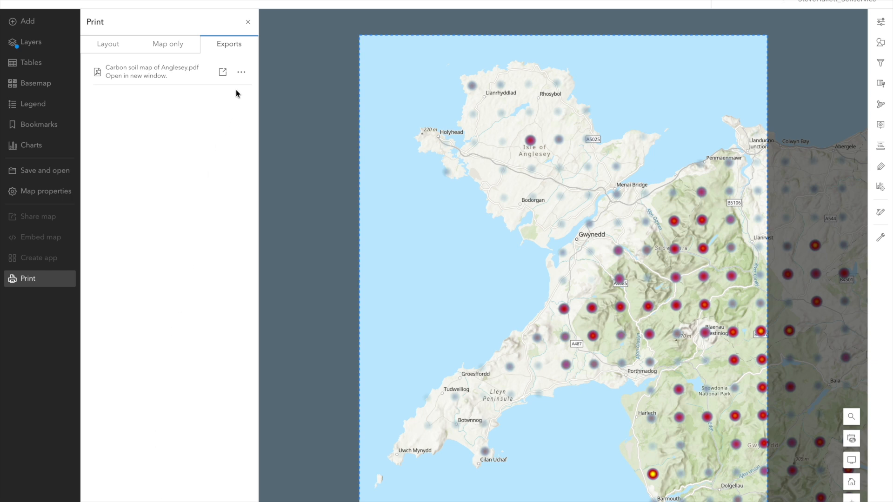
Step: Open the exported Carbon soil map of Anglesey PDF and review its map, legend, north arrow, scale bar and attribution
left_click(222, 73)
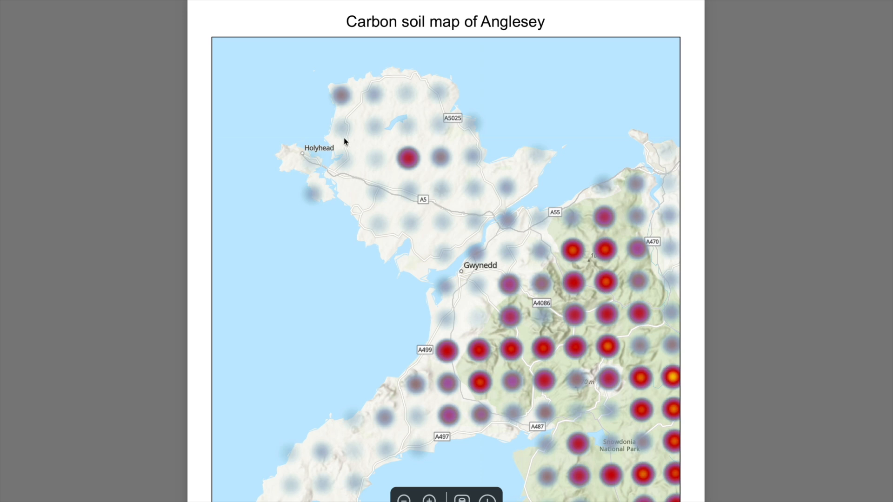
scroll(387, 203, "down", 3)
scroll(387, 206, "down", 4)
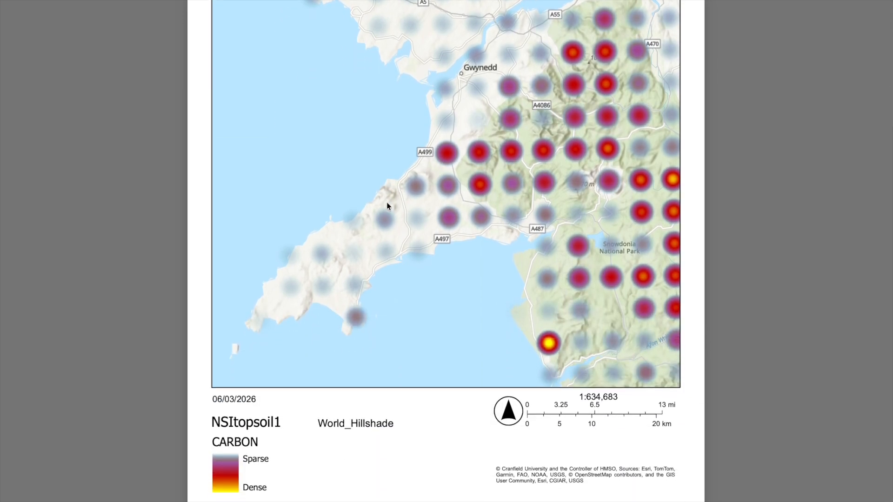
scroll(387, 206, "up", 5)
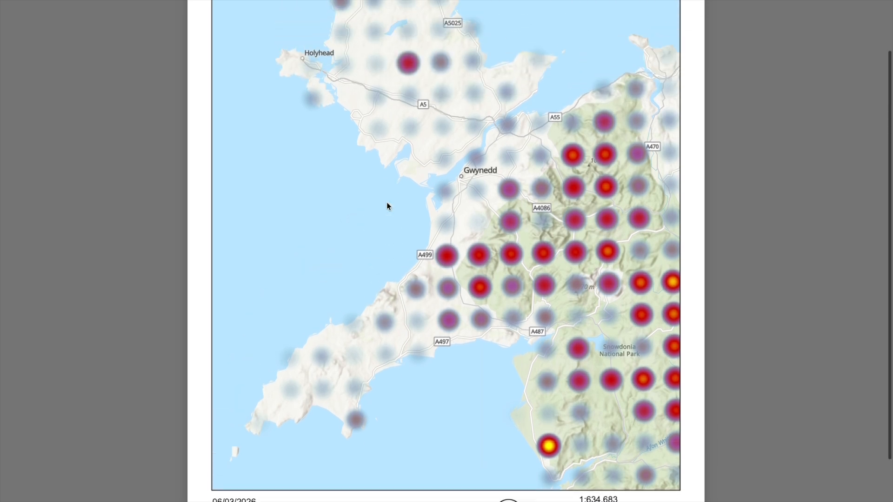
scroll(387, 206, "up", 2)
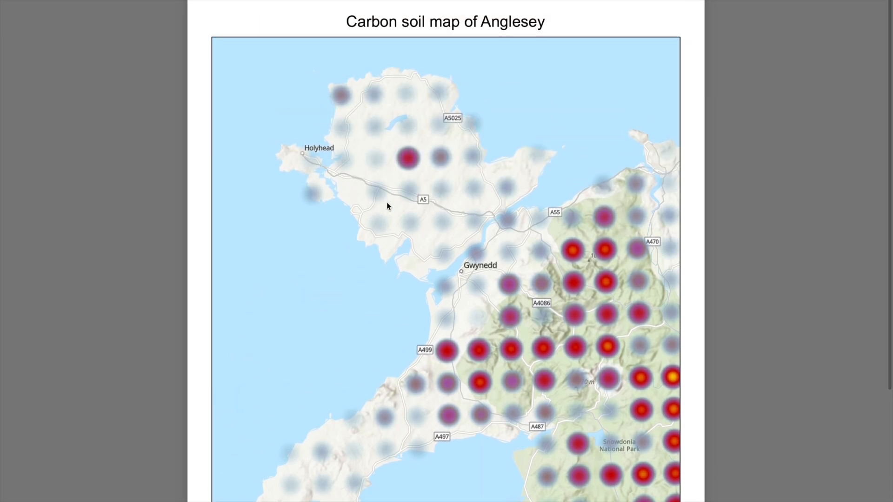